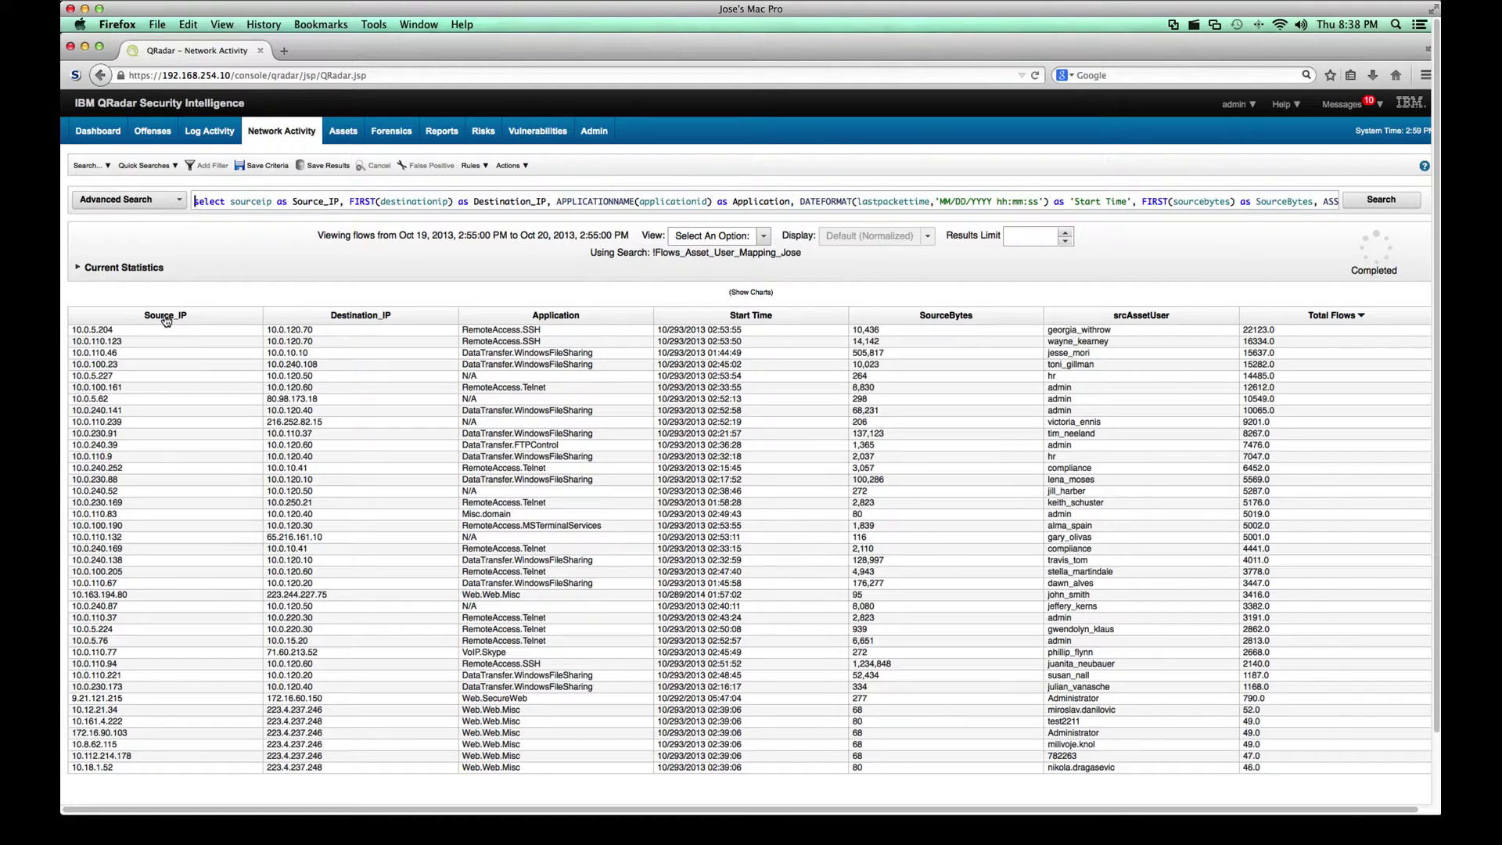
- Look at the Actions menu's Export to CSV option, then sort the flow results by Source_IP, descending
click(516, 166)
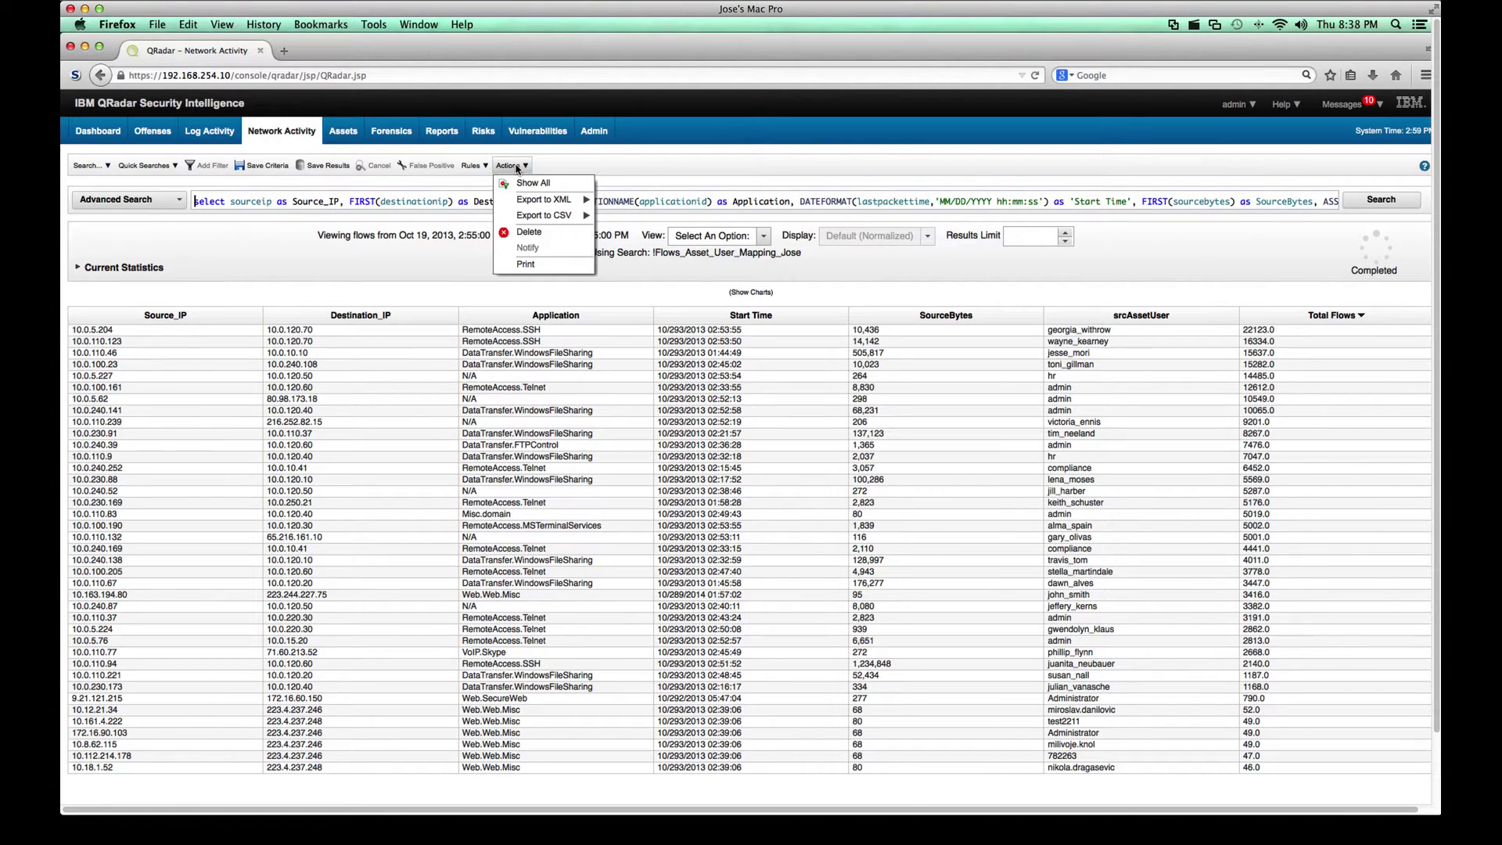
mouse_move(535, 218)
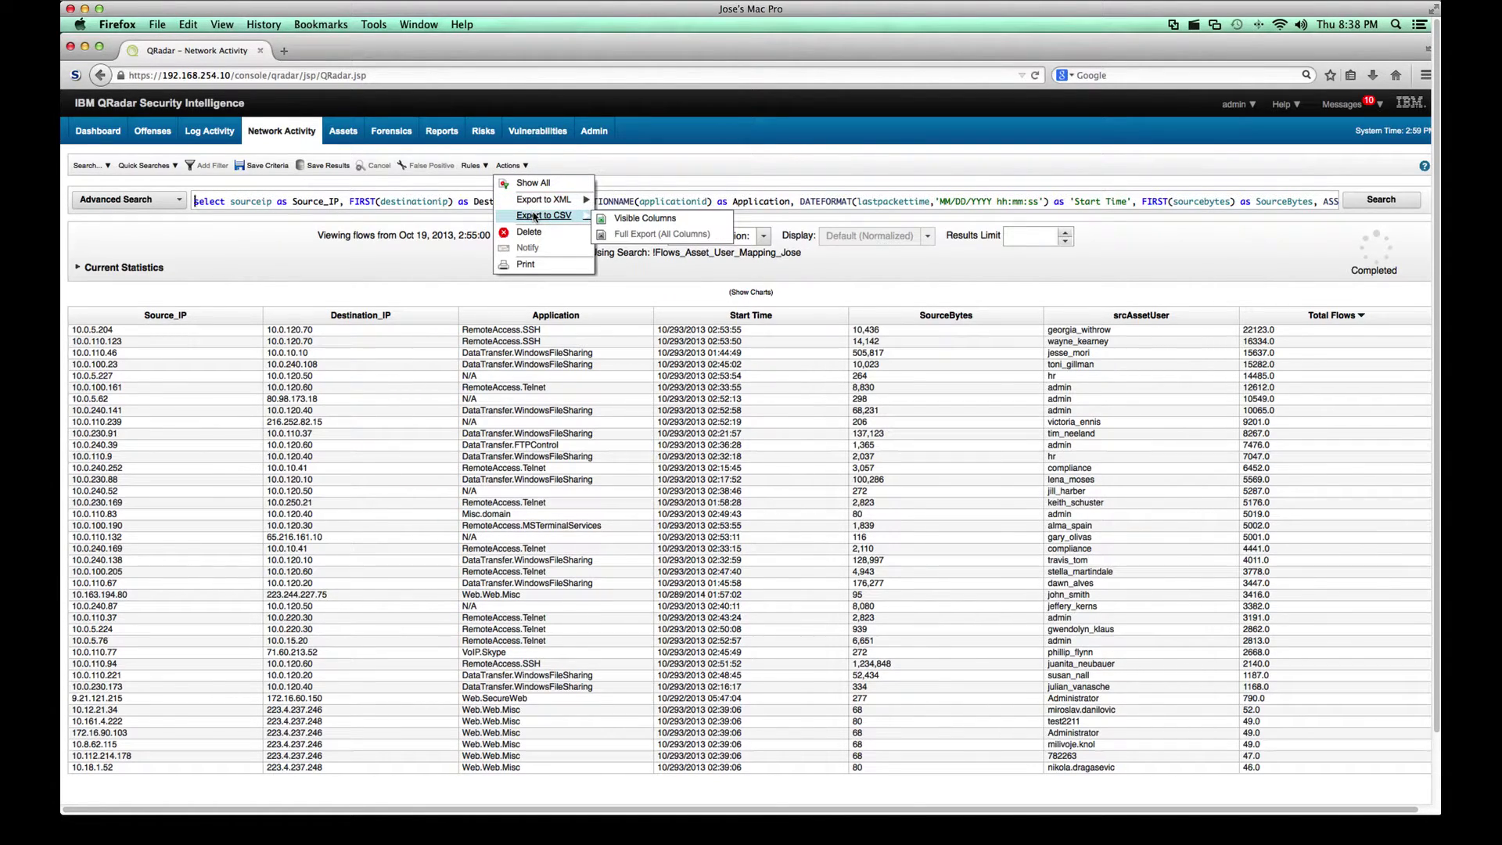
click(209, 320)
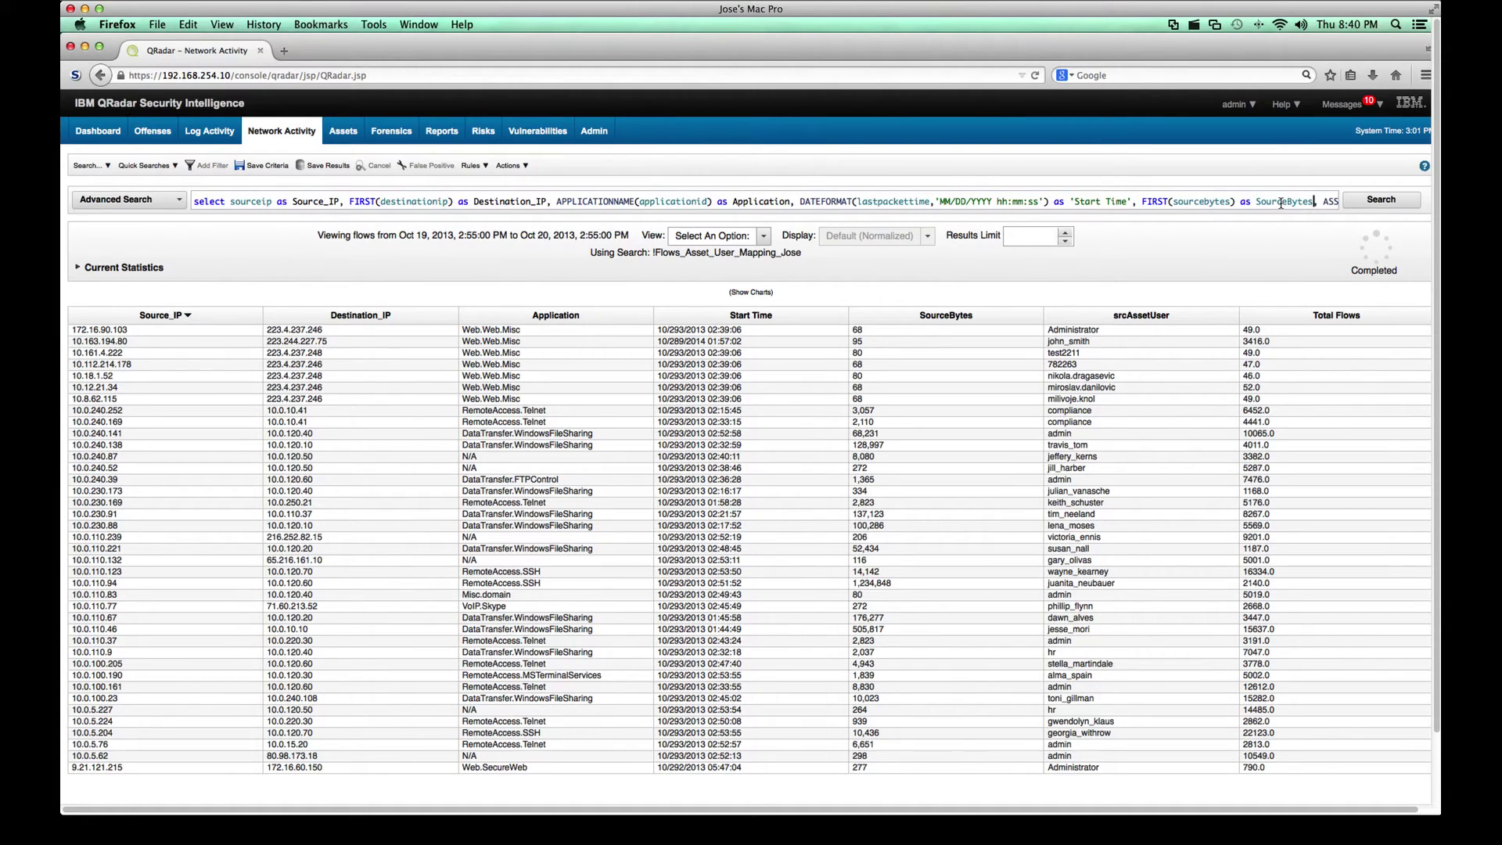
- Replace the trailing comma with count(*) as 'Total Flows' from flows where ASSETUSER(sourceip, now()) IS NOT NULL, plus grouping, ordering and last 24 HOURS
key(Right)
key(Right)
key(Right)
key(Right)
key(Right)
key(Right)
key(Right)
key(Right)
key(Right)
key(Right)
key(Right)
key(Right)
key(Right)
key(Right)
key(Right)
key(Right)
key(Right)
key(Right)
key(Right)
key(Right)
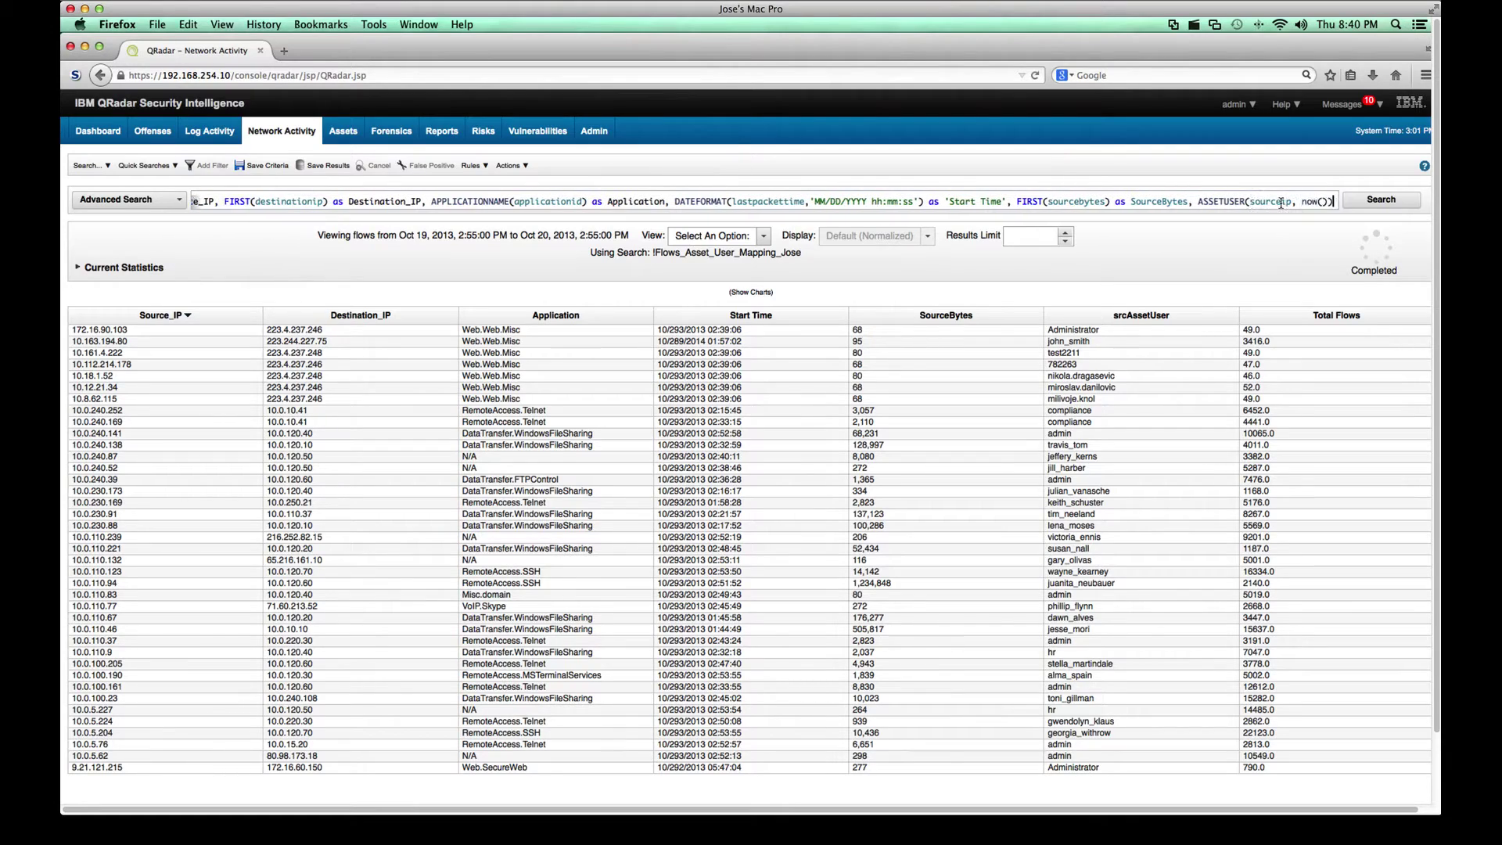
key(Right)
key(Right)
key(Right)
key(Right)
key(Right)
key(Right)
key(Right)
key(Right)
key(Right)
key(Right)
key(Right)
key(Right)
key(Right)
key(Right)
key(Right)
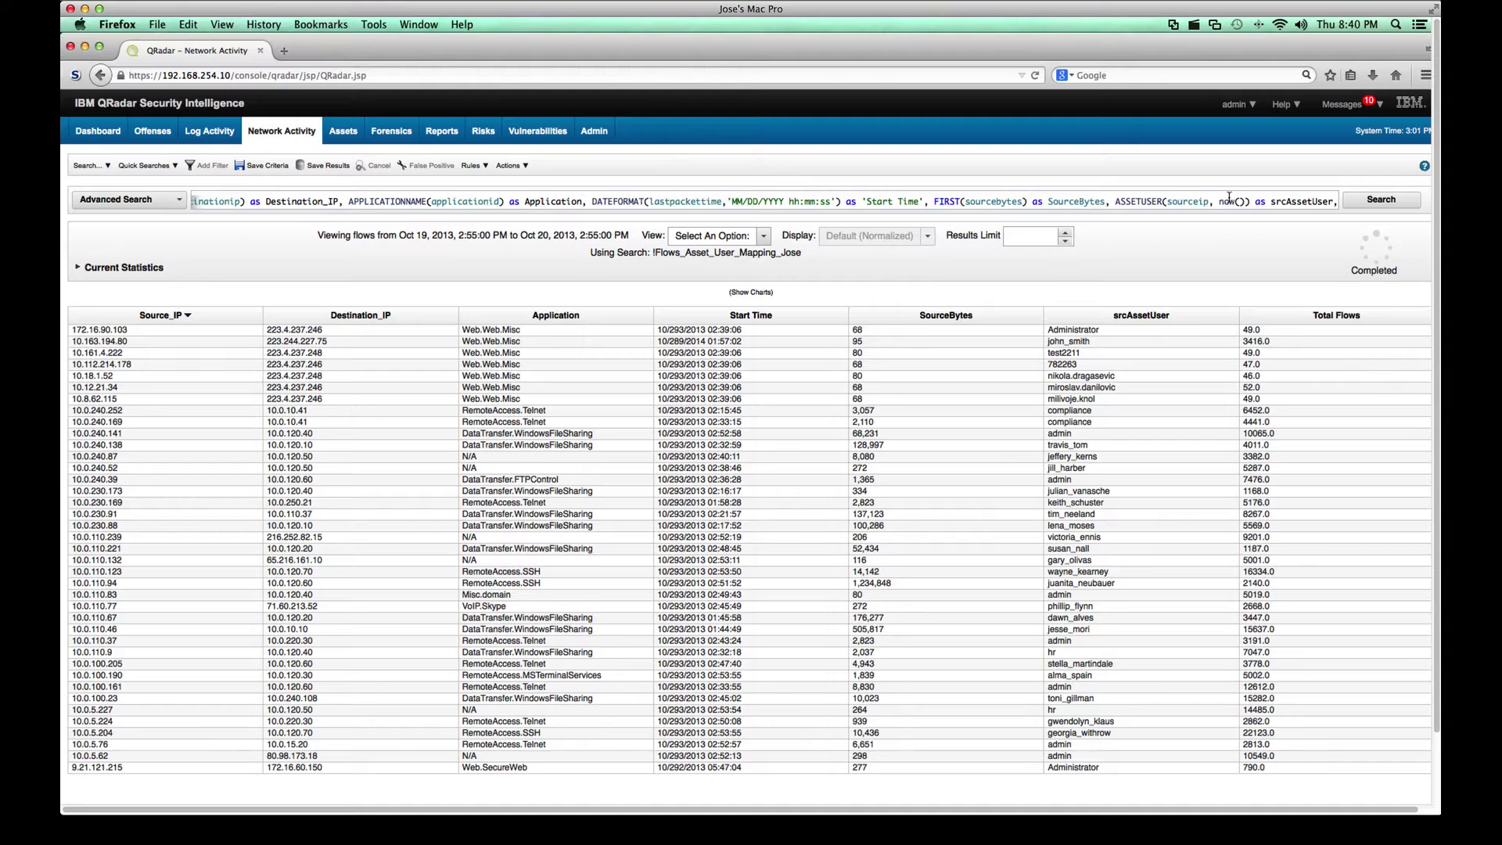
key(BackSpace)
key(BackSpace)
key(BackSpace)
text(, count(*) as ')
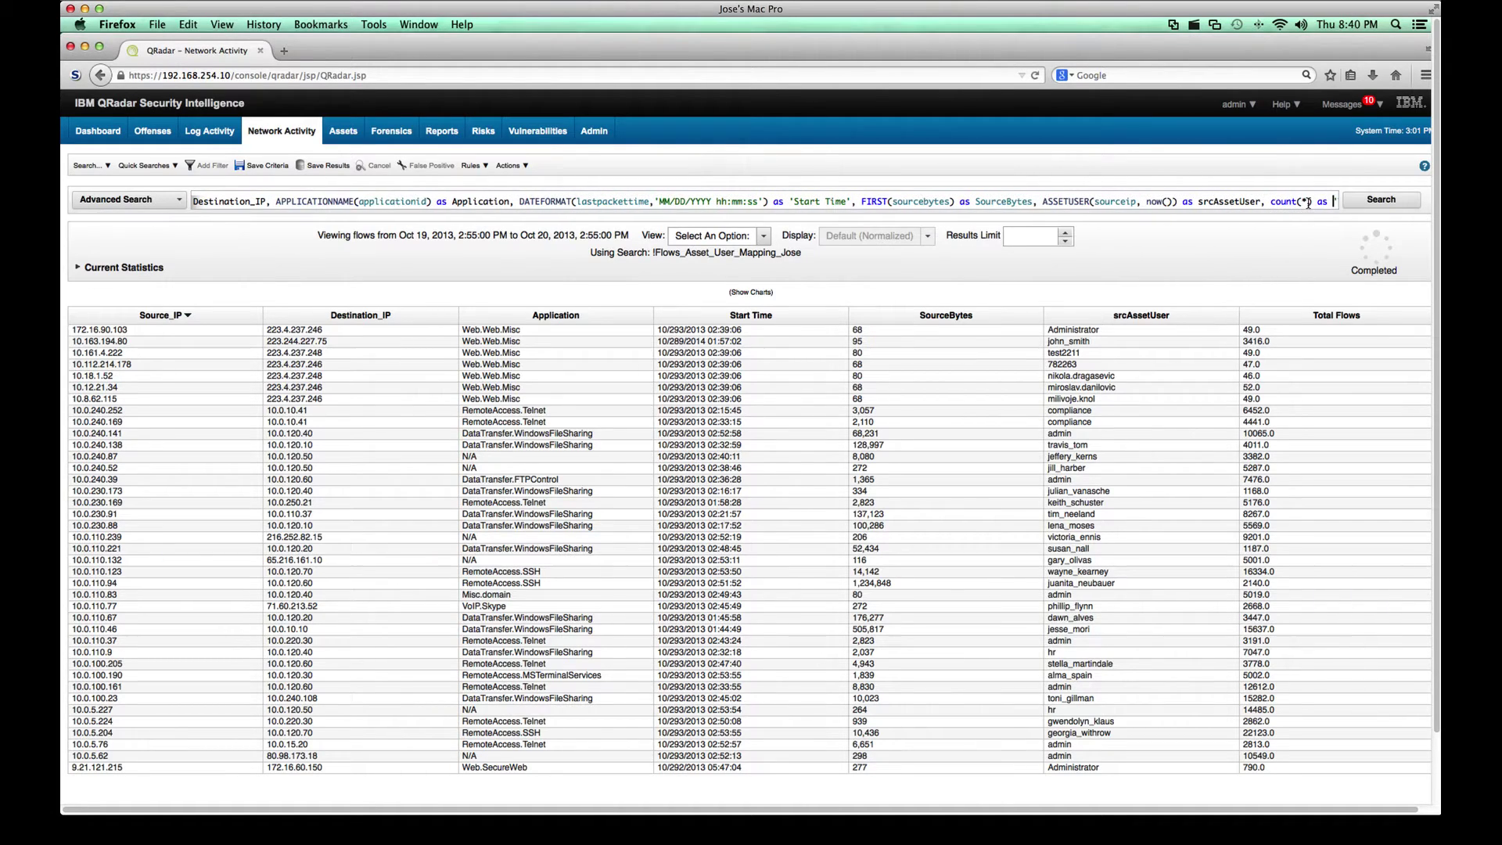
text(Total )
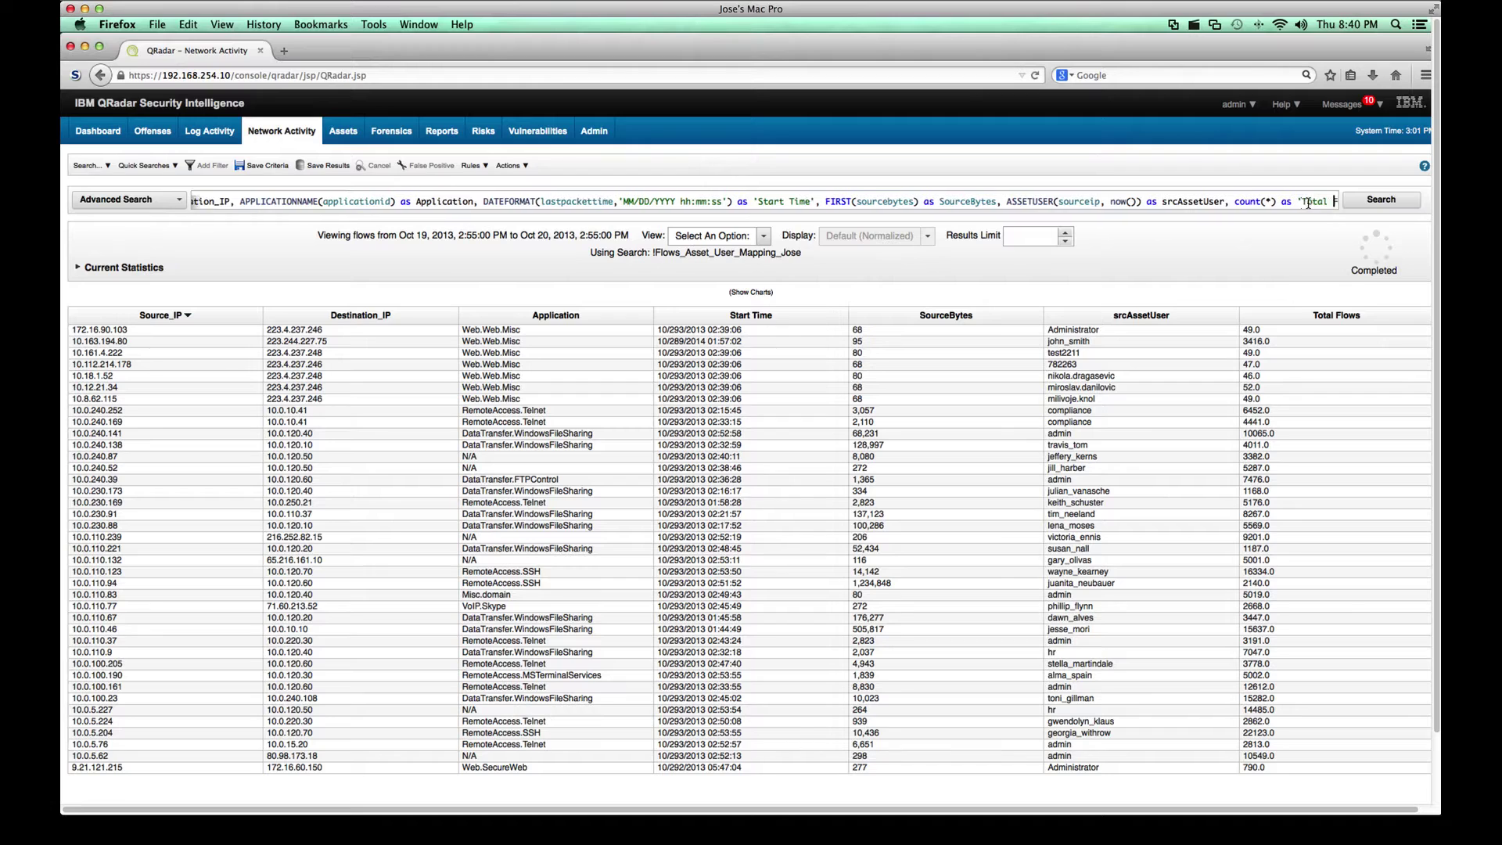
text(Flows' from flows where ASSETUSER()
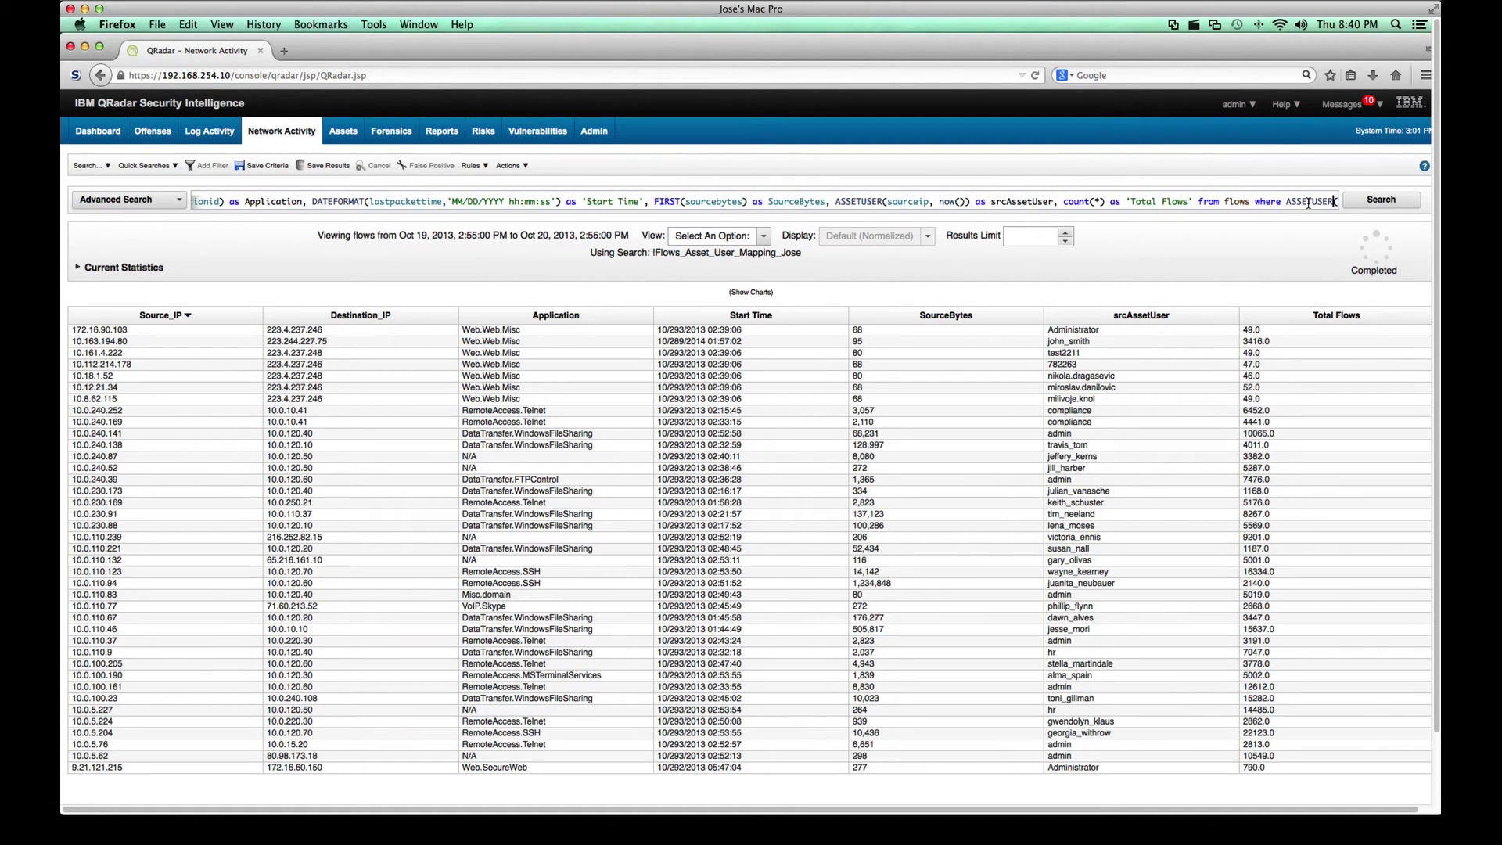
text(sourceip, now)
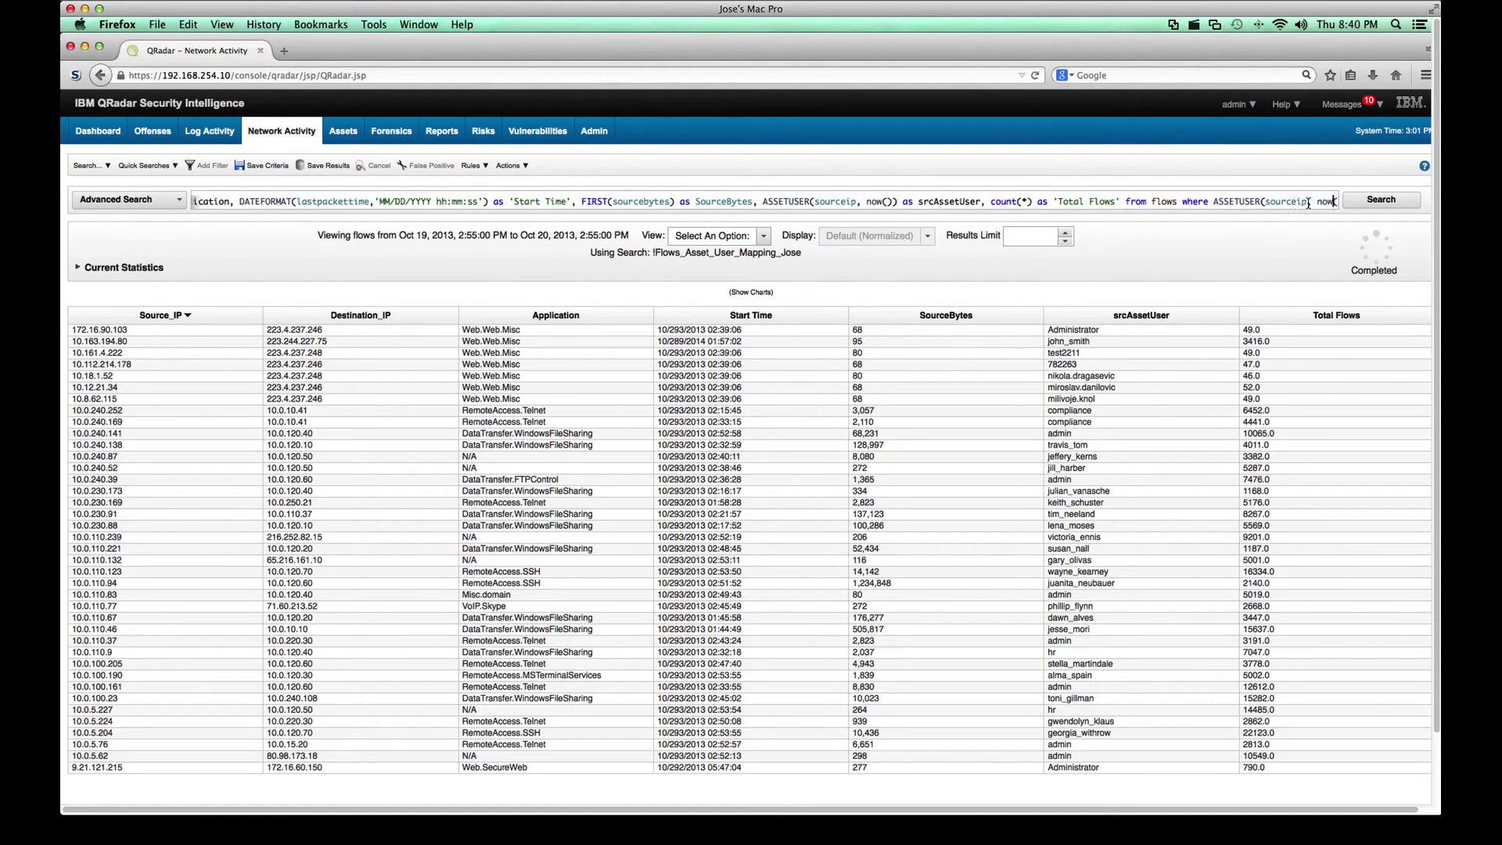
text(()) IS NOT N)
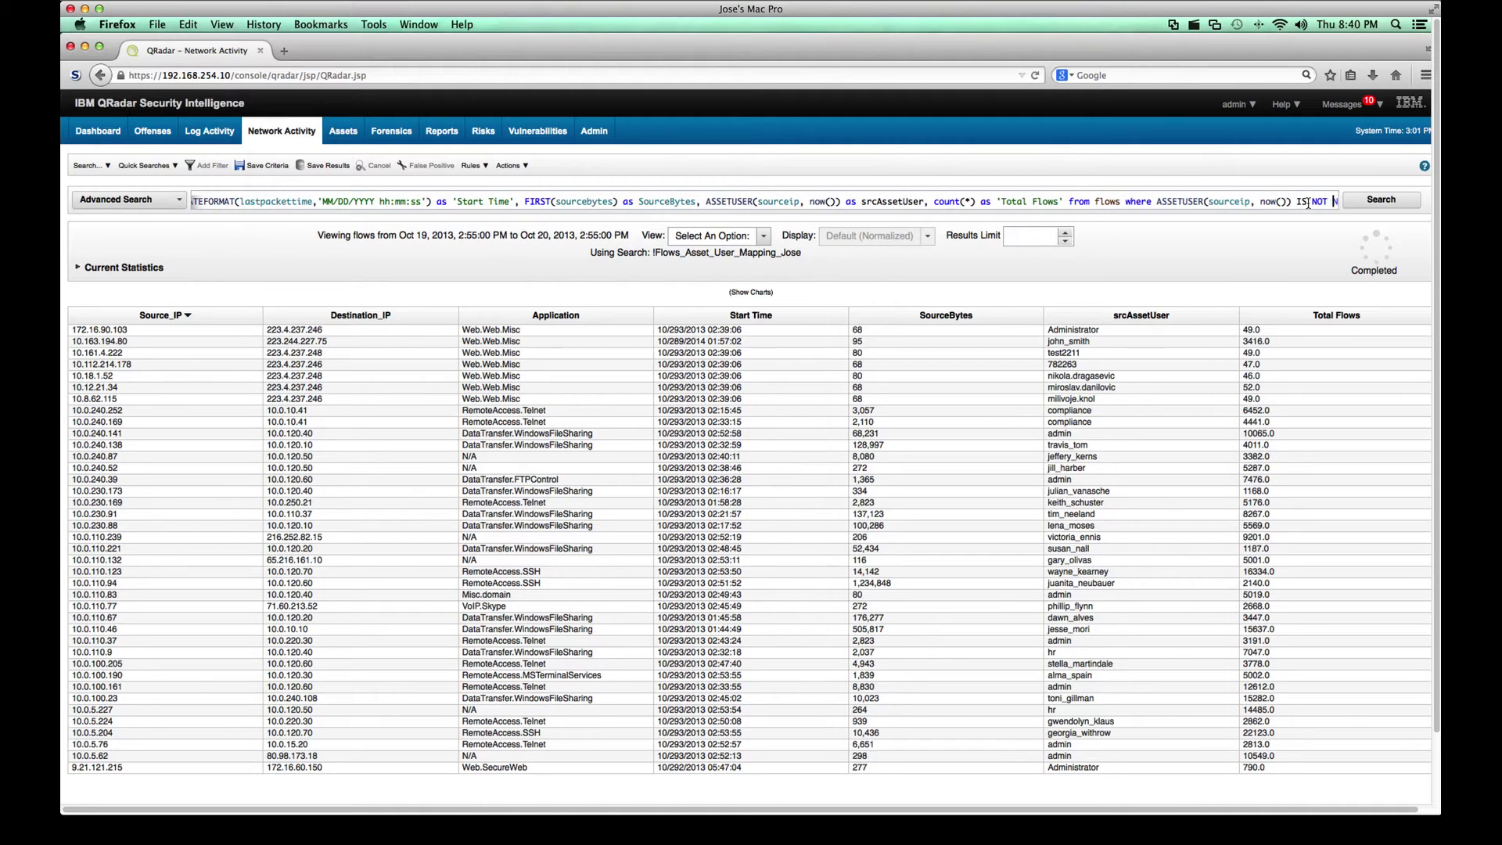
text(ULL GROUP B)
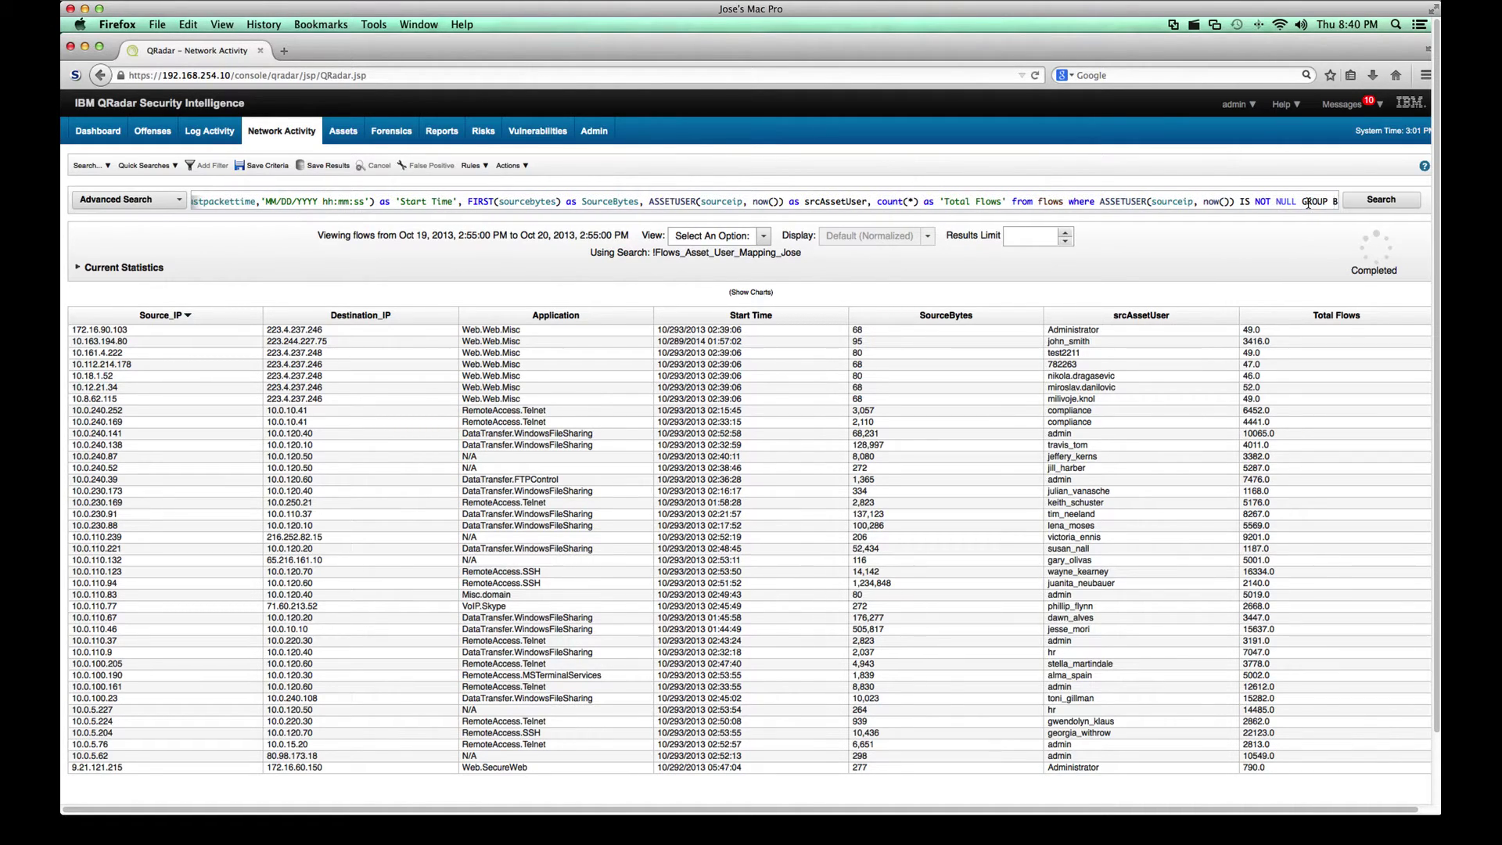
text(Y sourceip, srcAssetUser ORDER BY )
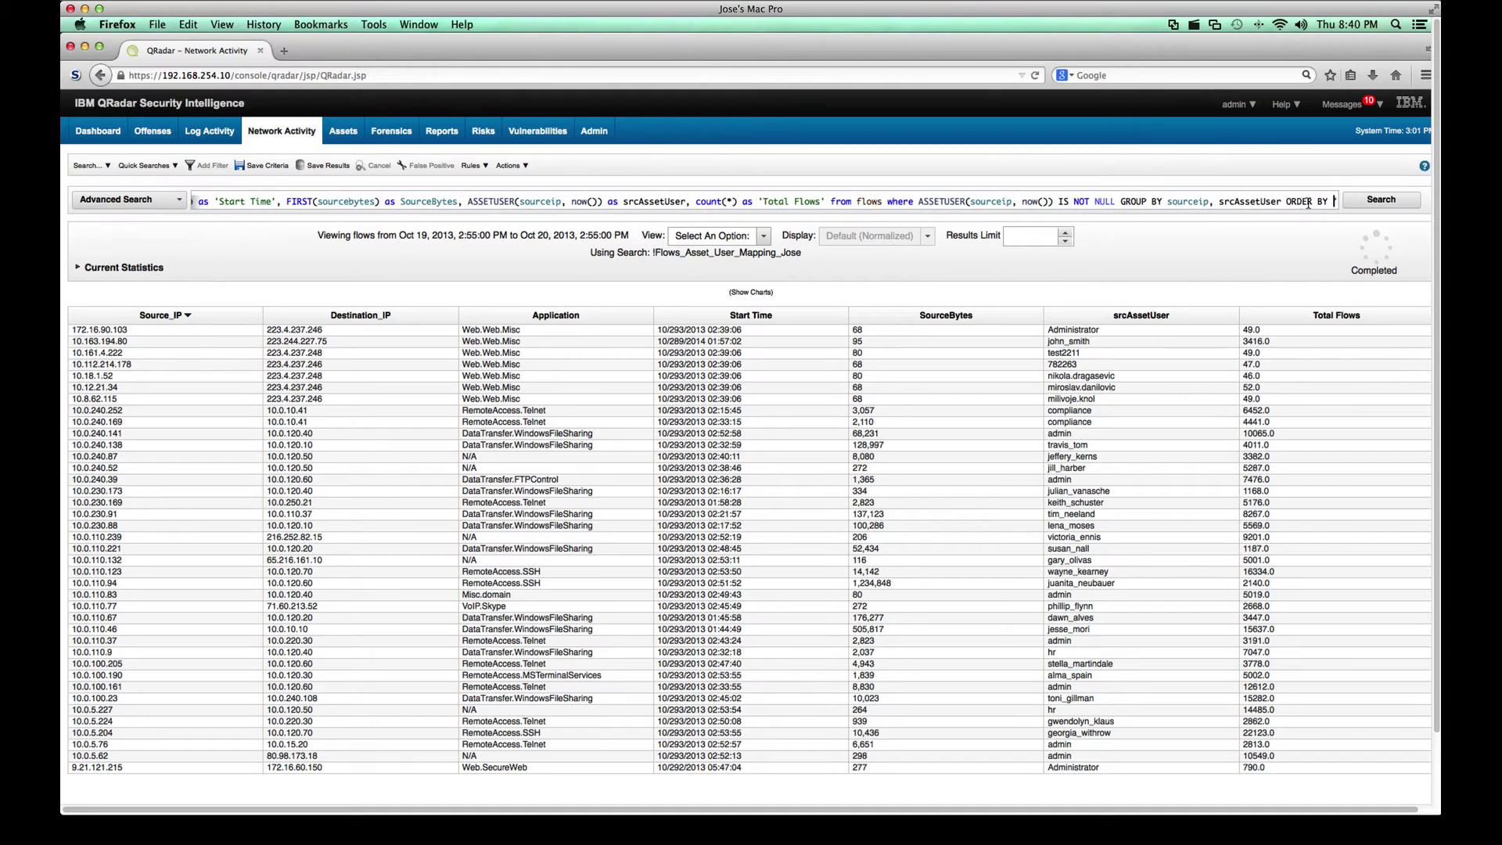
text('Total)
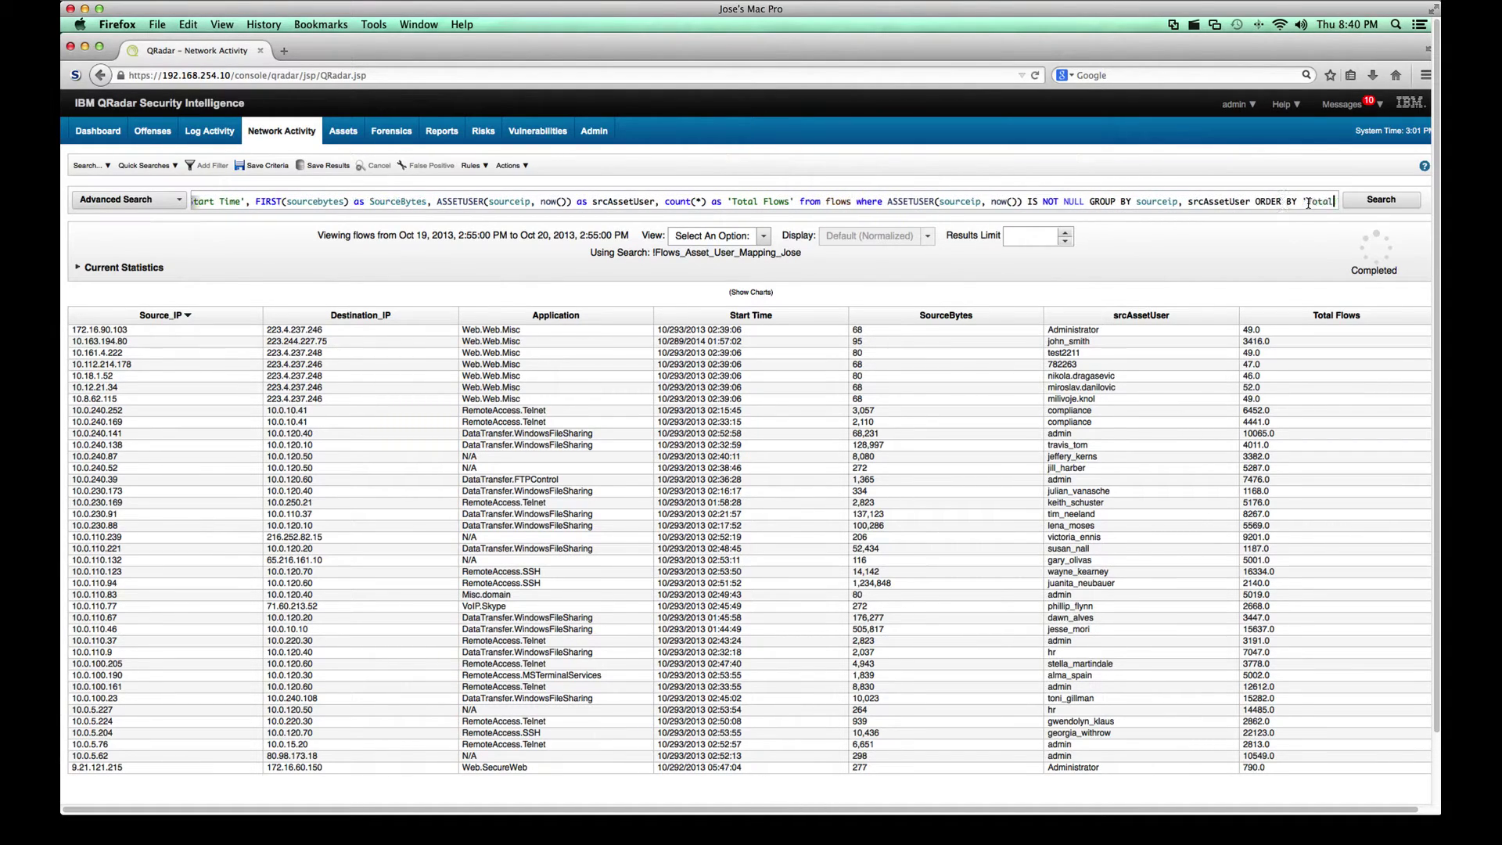
text( Flows' DESC last 24)
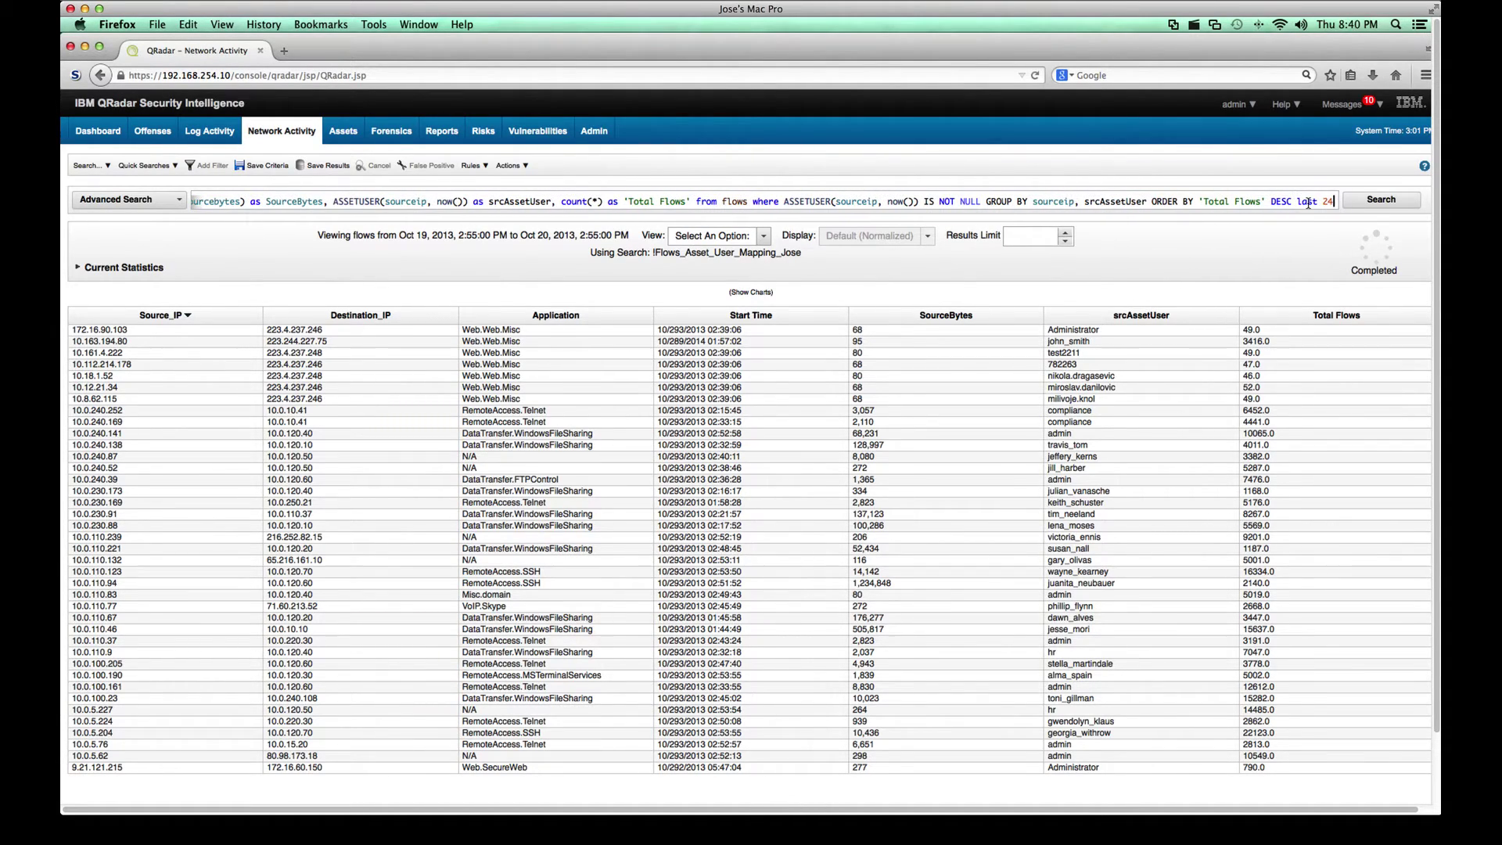
text( HOURS)
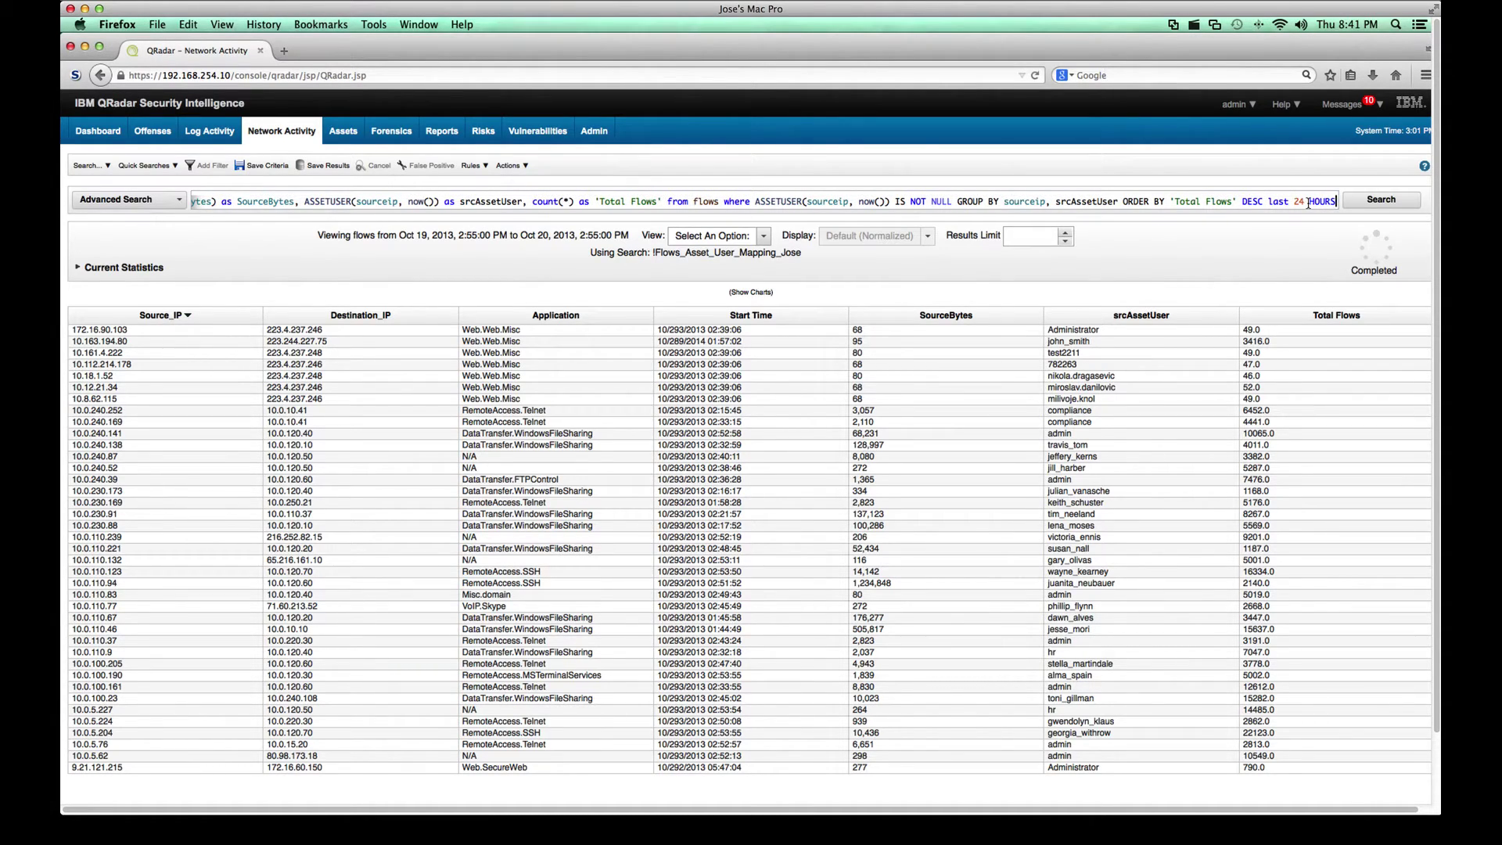
- Run the revised query, ranking sources by Total Flows with 10.0.5.204 on top at 22133
click(1400, 201)
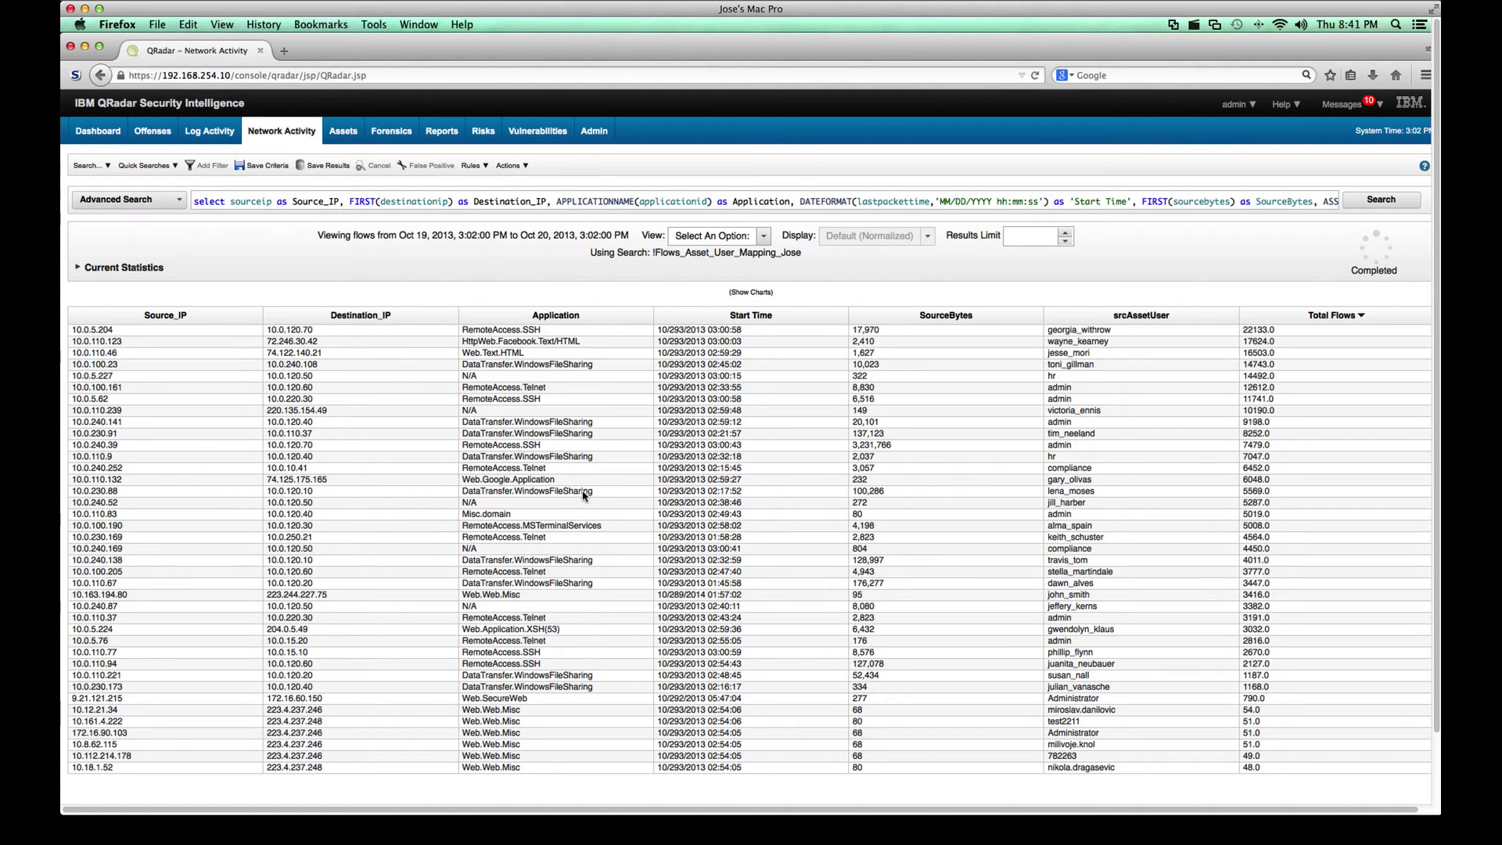
- Load the saved flows asset-user mapping quick search, cancel Save Criteria, and list the quick searches again
click(153, 167)
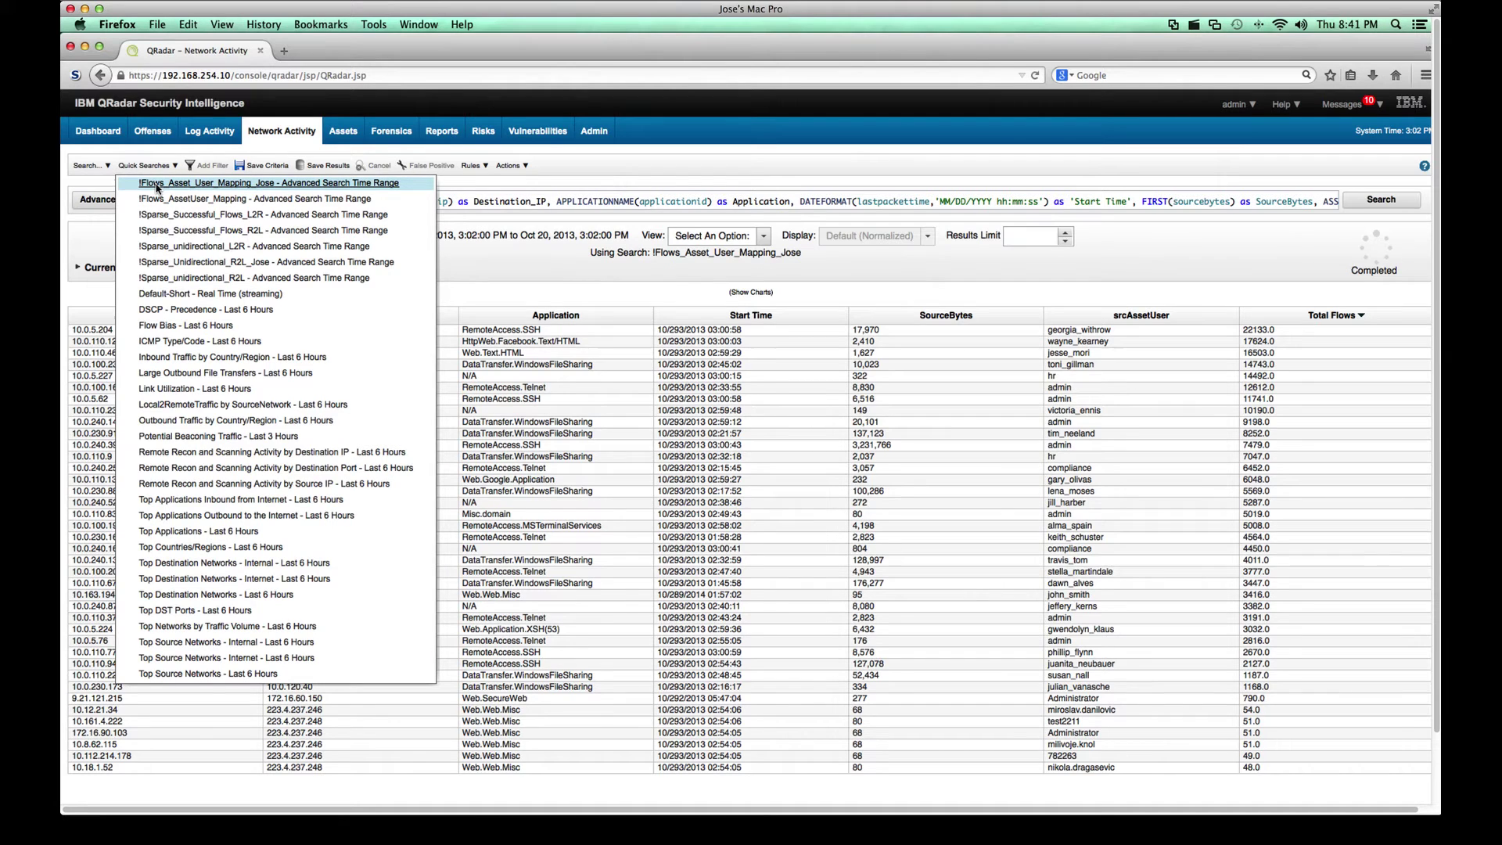
click(158, 184)
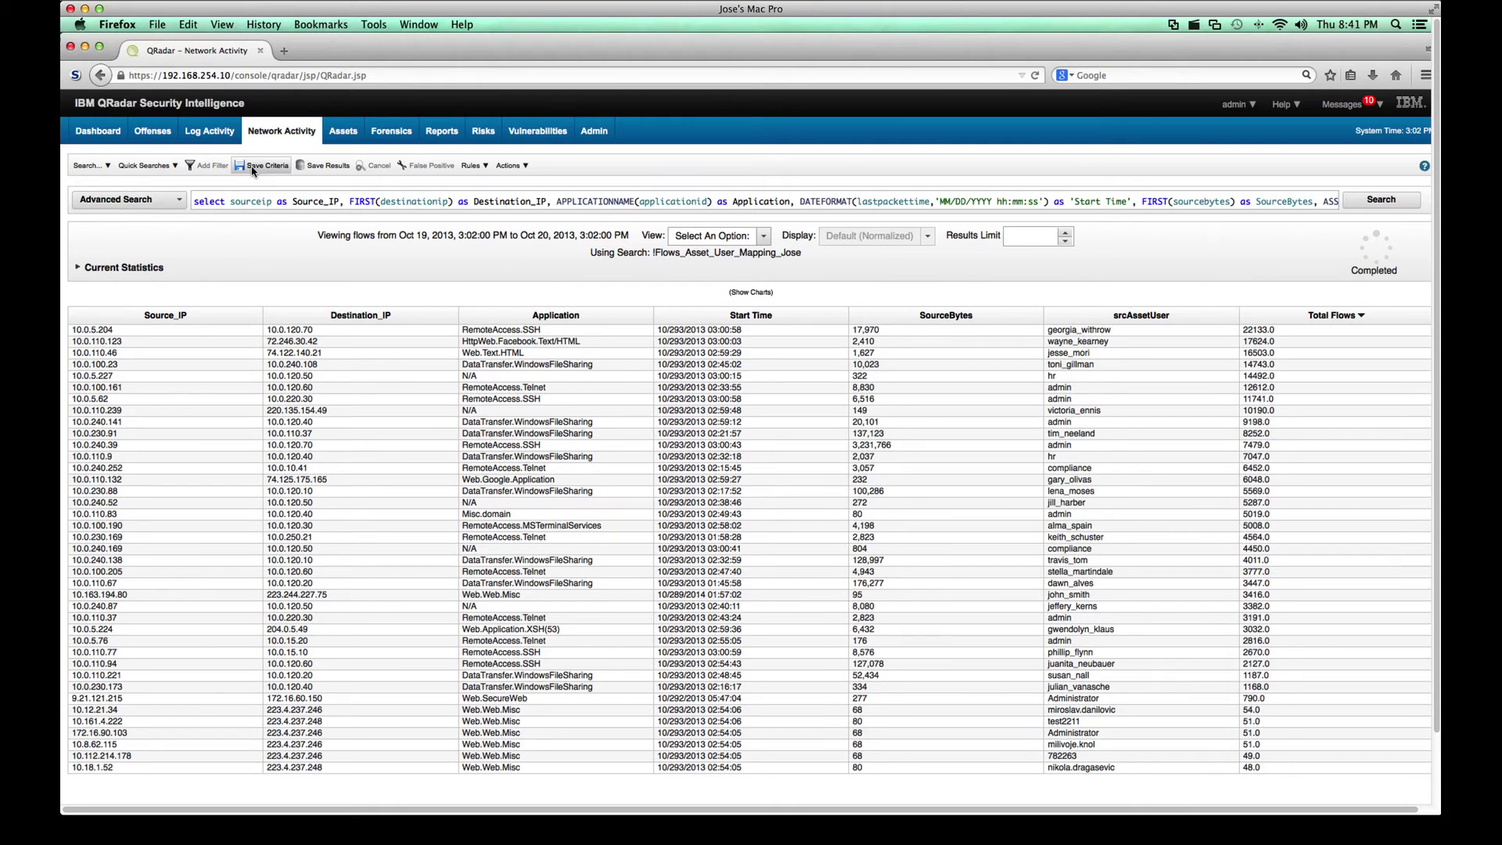
click(256, 166)
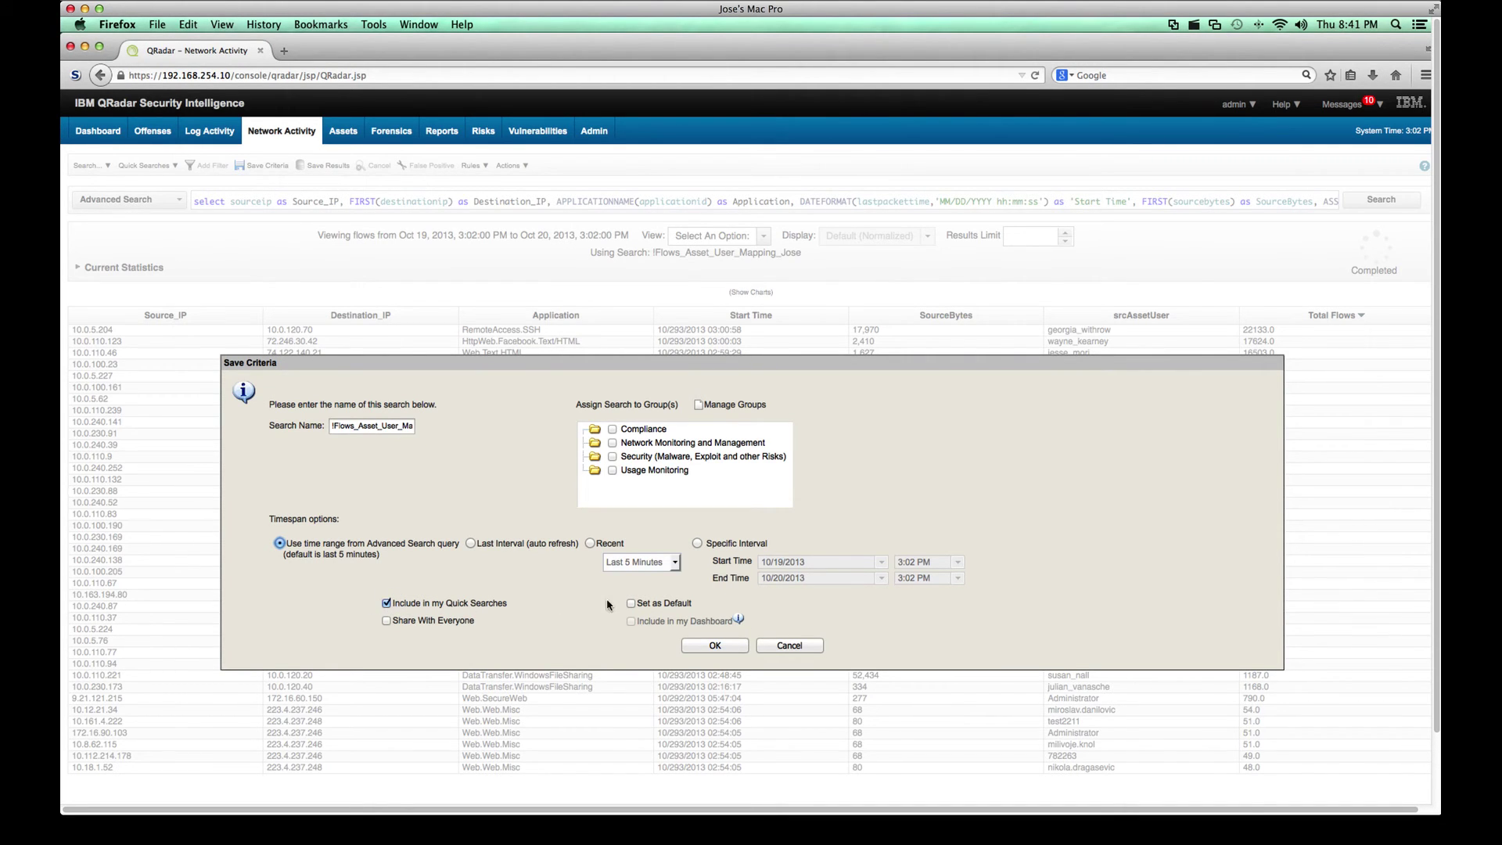
click(799, 648)
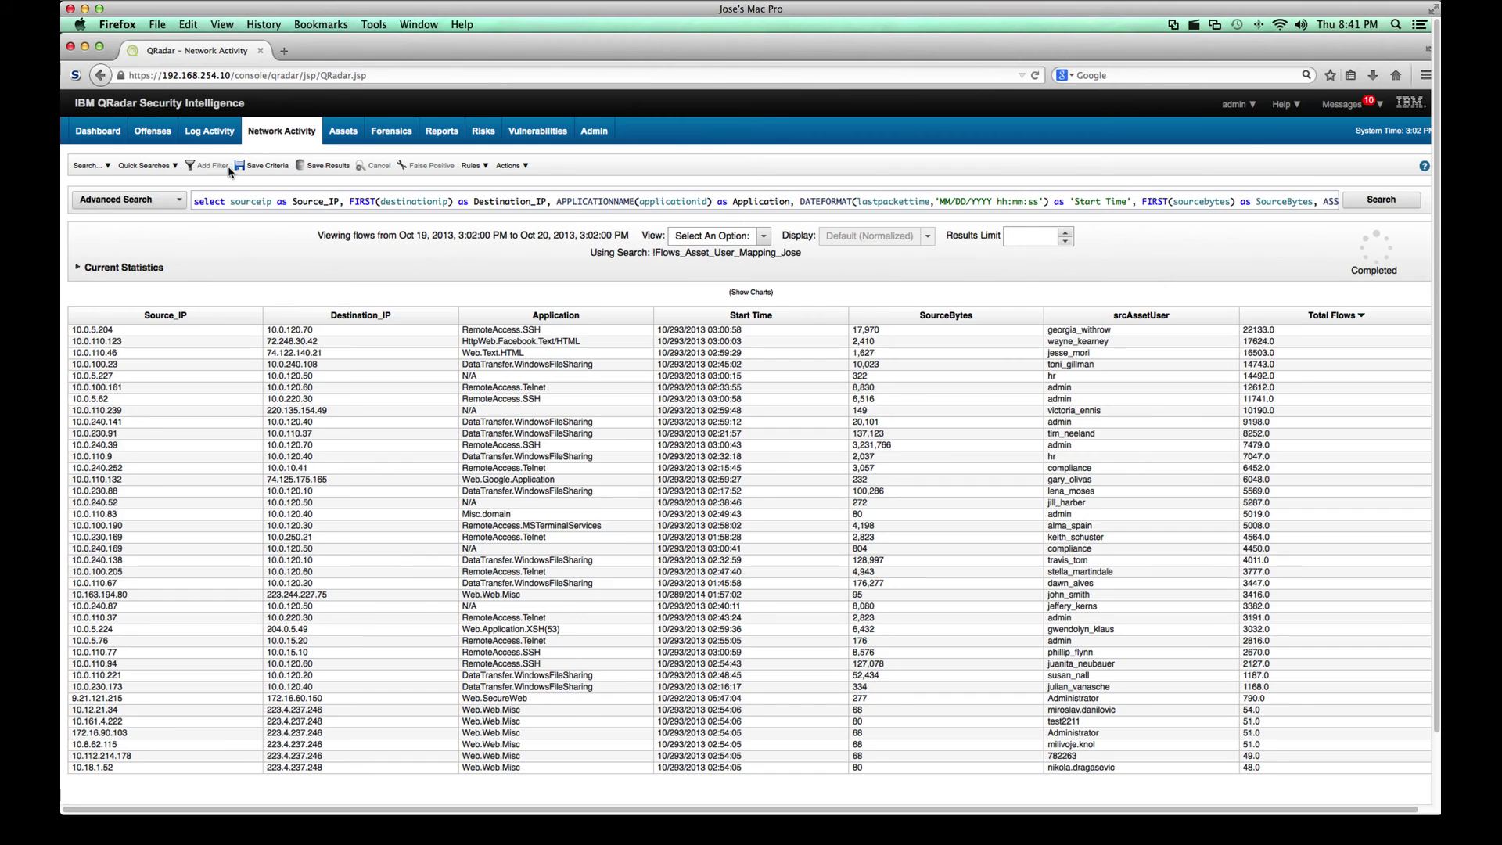
click(150, 167)
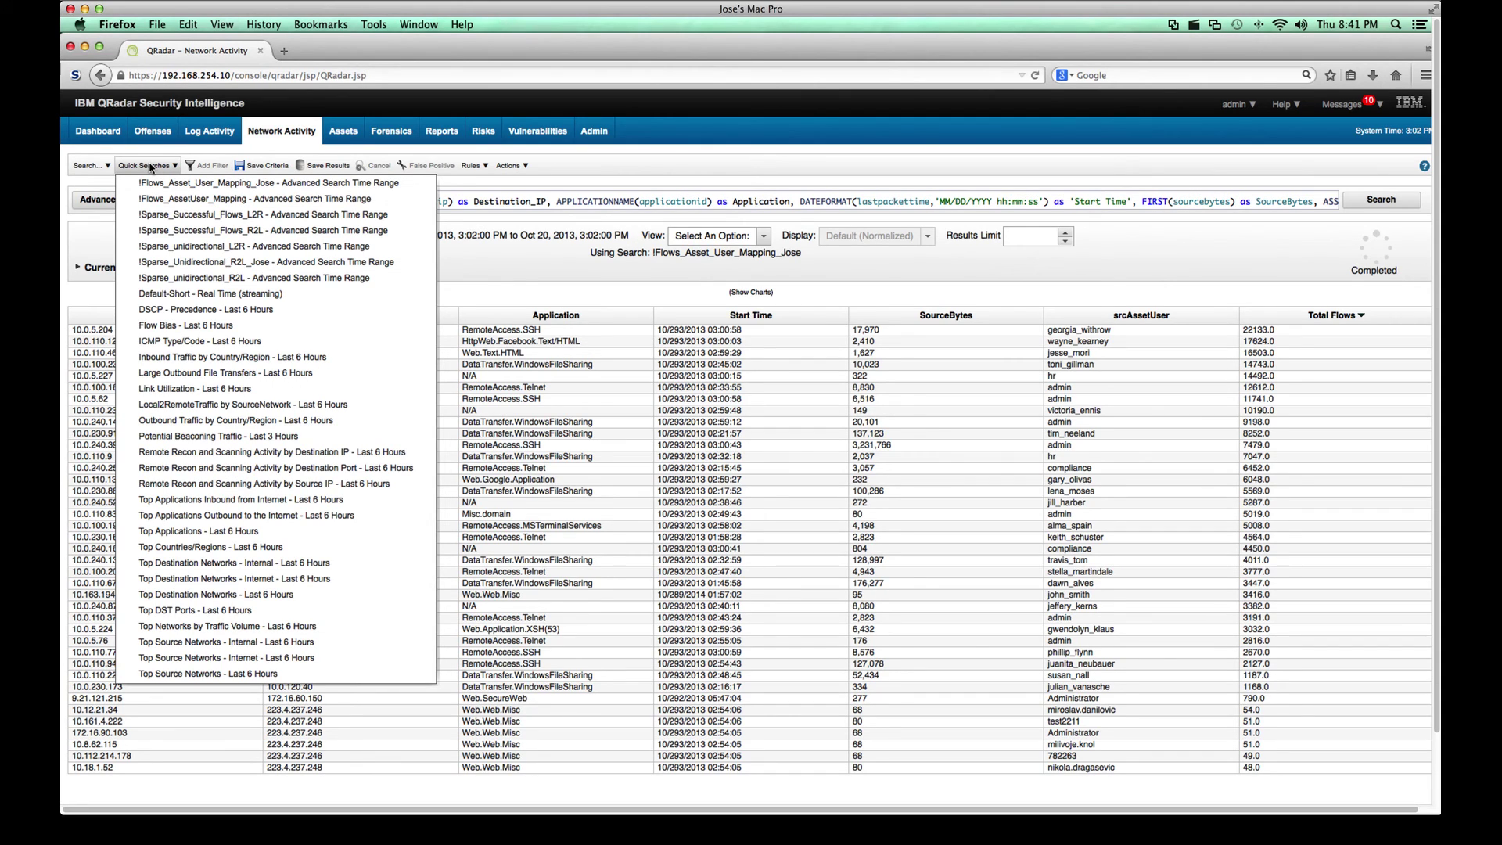